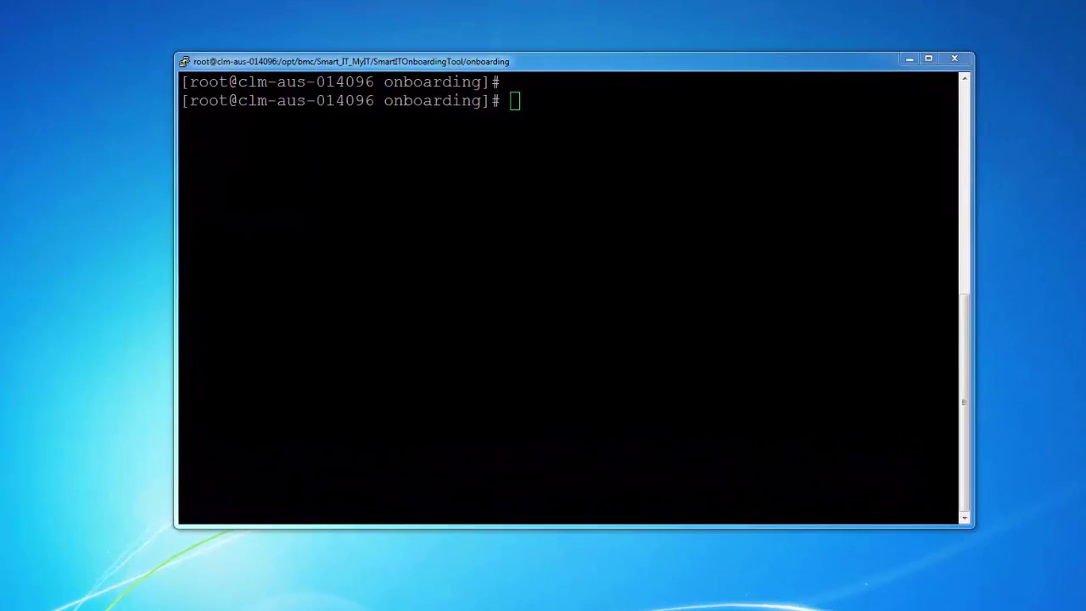
Step: Print the current working directory and list the files in the onboarding folder
text(pwd)
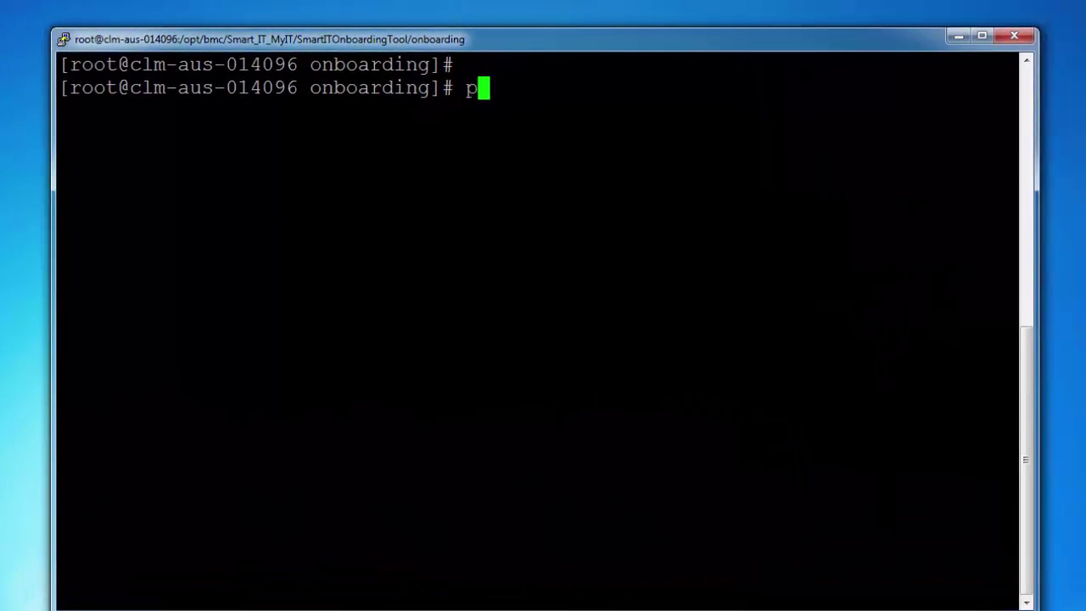
key(Return)
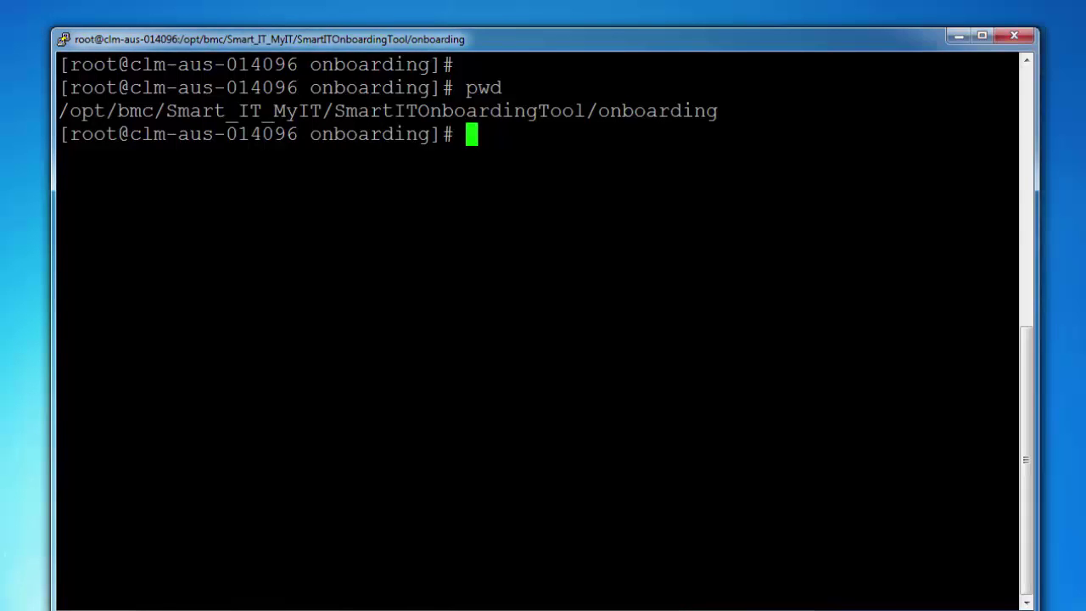
text(ls)
key(Return)
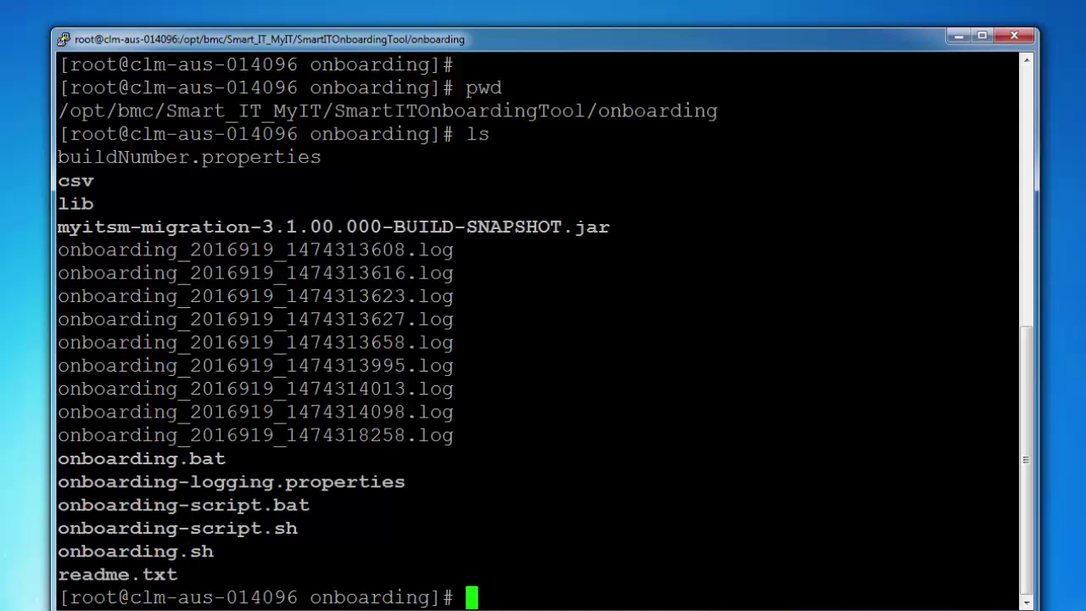
Step: Print the value of the JAVA_HOME environment variable
text(echo )
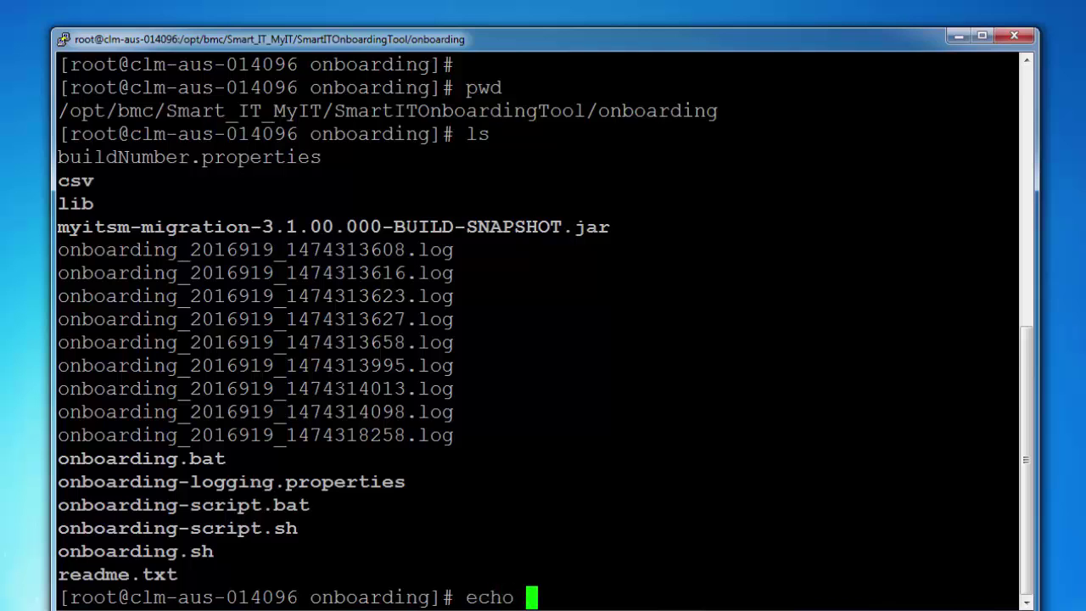
text($JAVA_HOME)
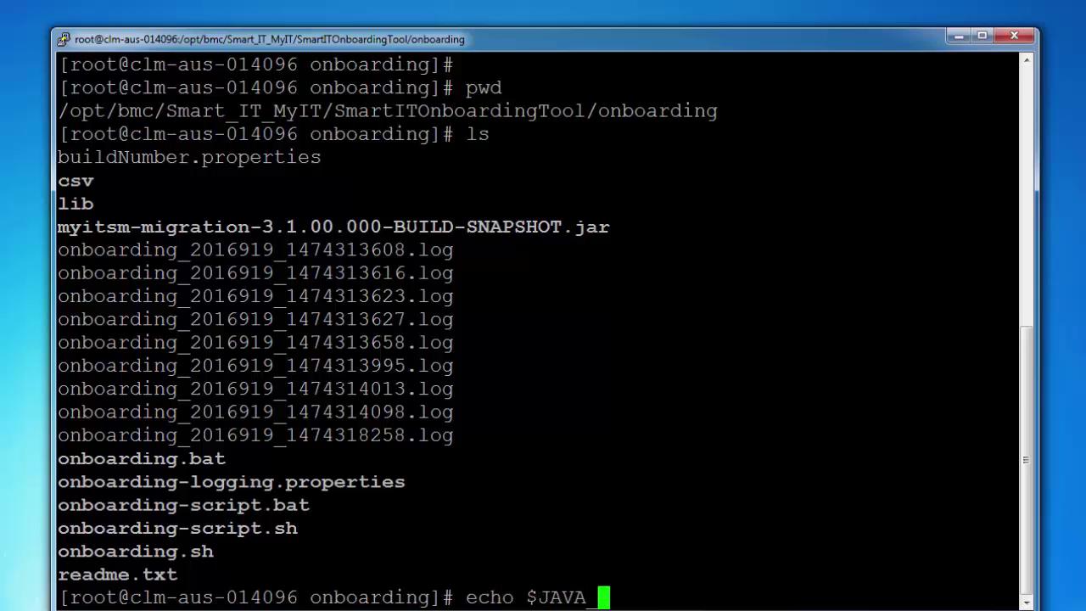
key(Return)
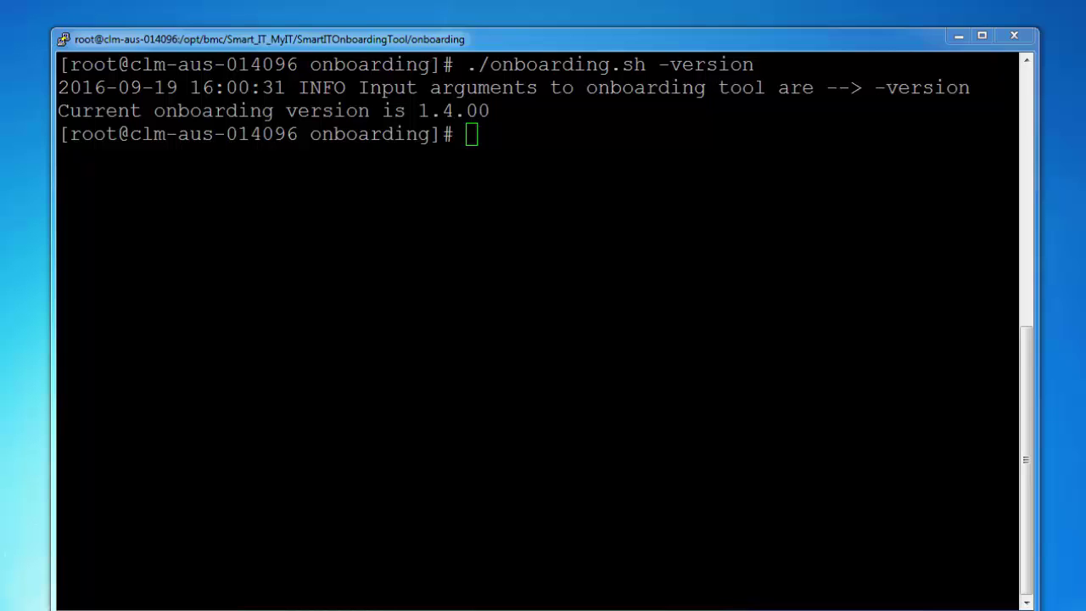
Step: Display the onboarding tool's usage help by running onboarding.sh with the -h option
drag(1009, 111, 155, 111)
key(alt+Tab)
text(./onb)
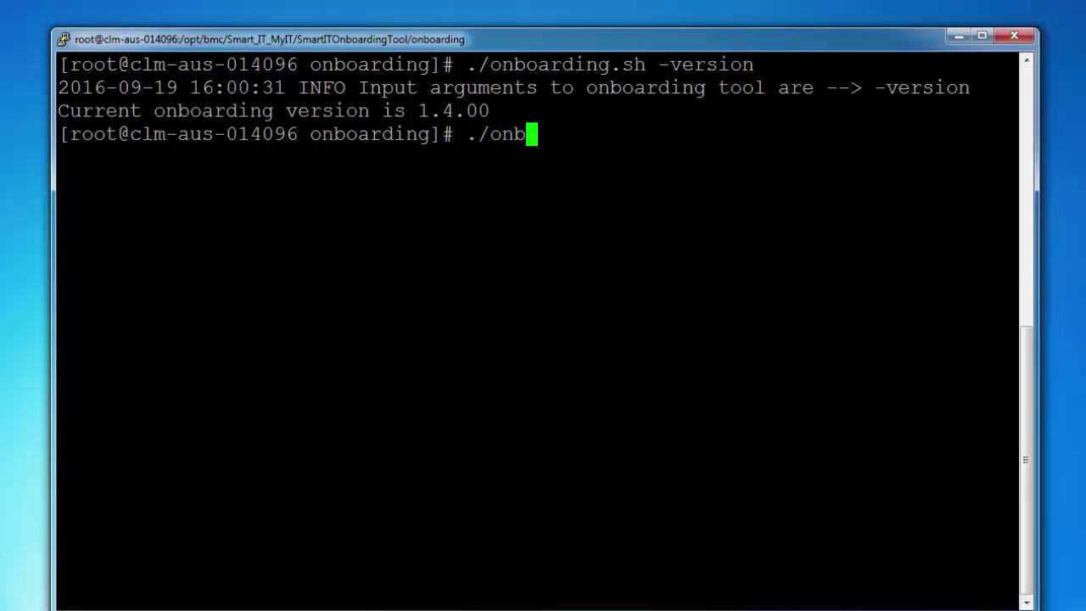
key(Tab)
text(.s)
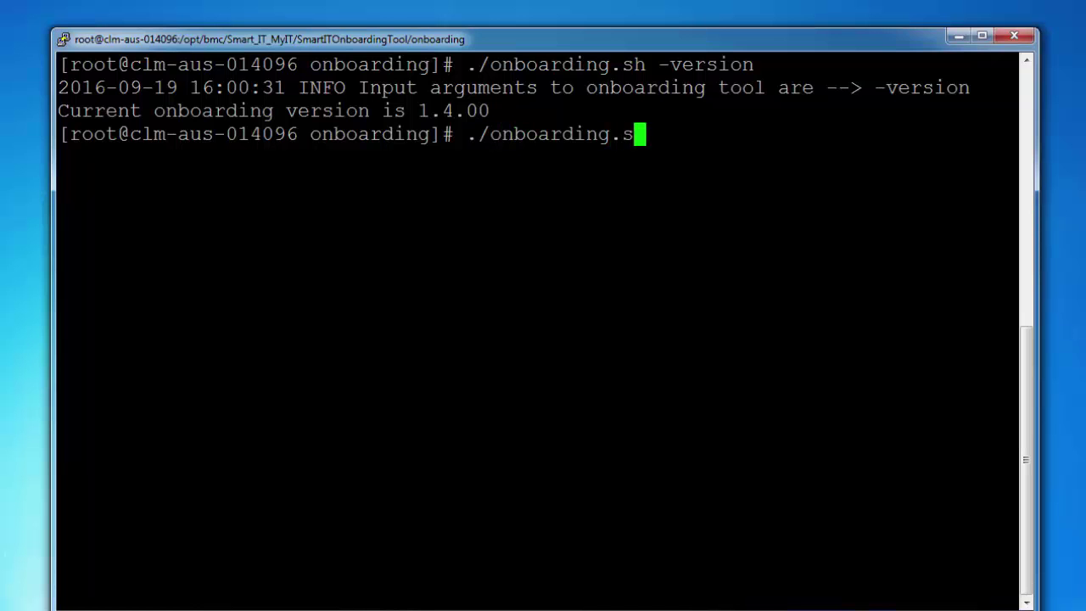
text(h -h)
key(Return)
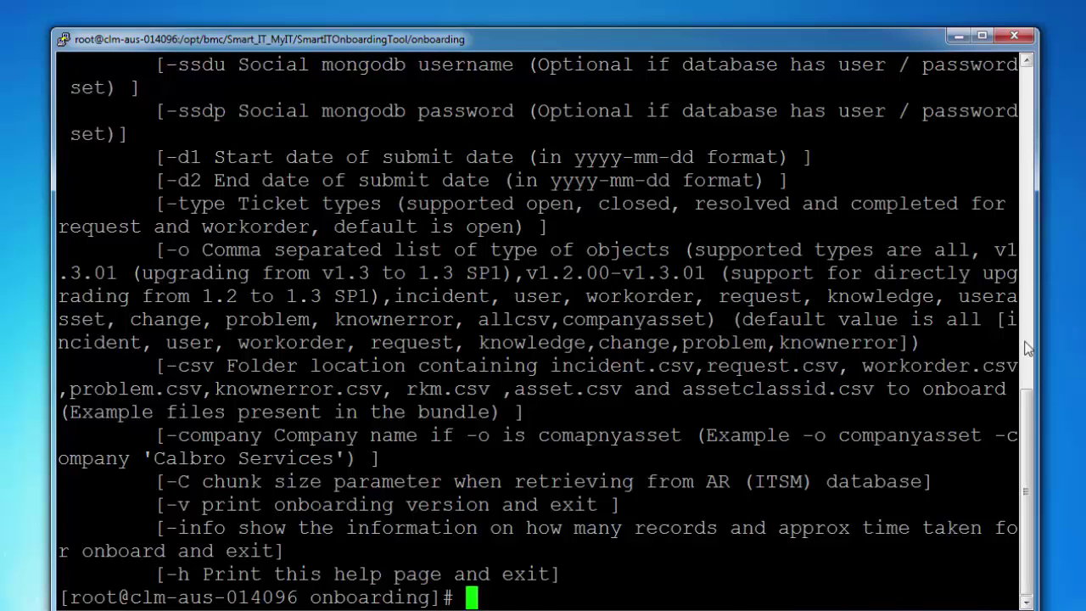
Step: Review the help output's parameters for the ITSM server connection and the social MongoDB host, port and database name
scroll(1028, 379, up, 2)
scroll(1029, 380, up, 3)
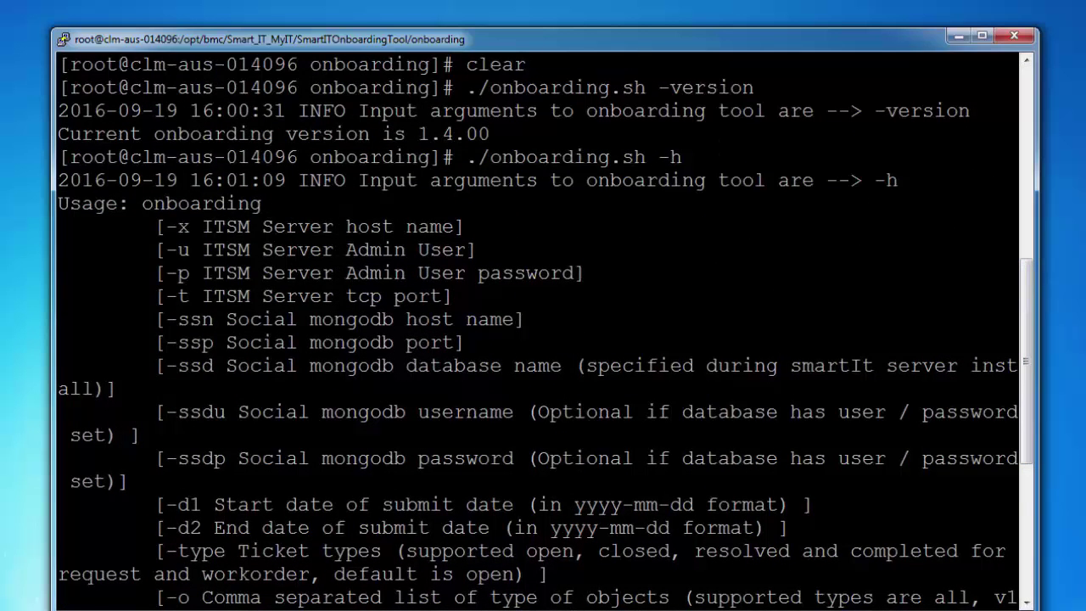
drag(143, 226, 574, 272)
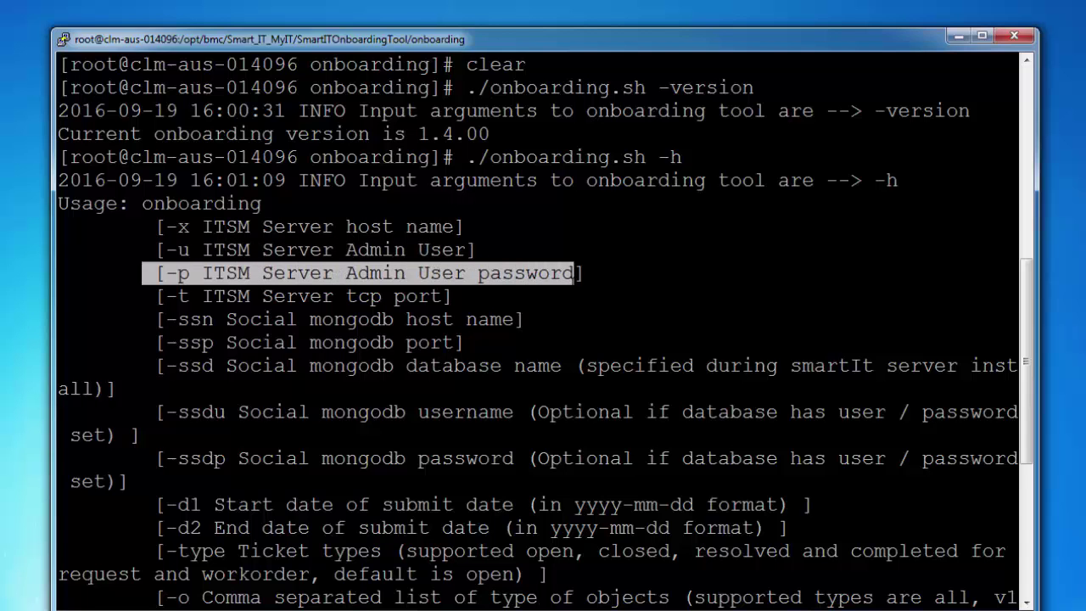
drag(167, 296, 492, 299)
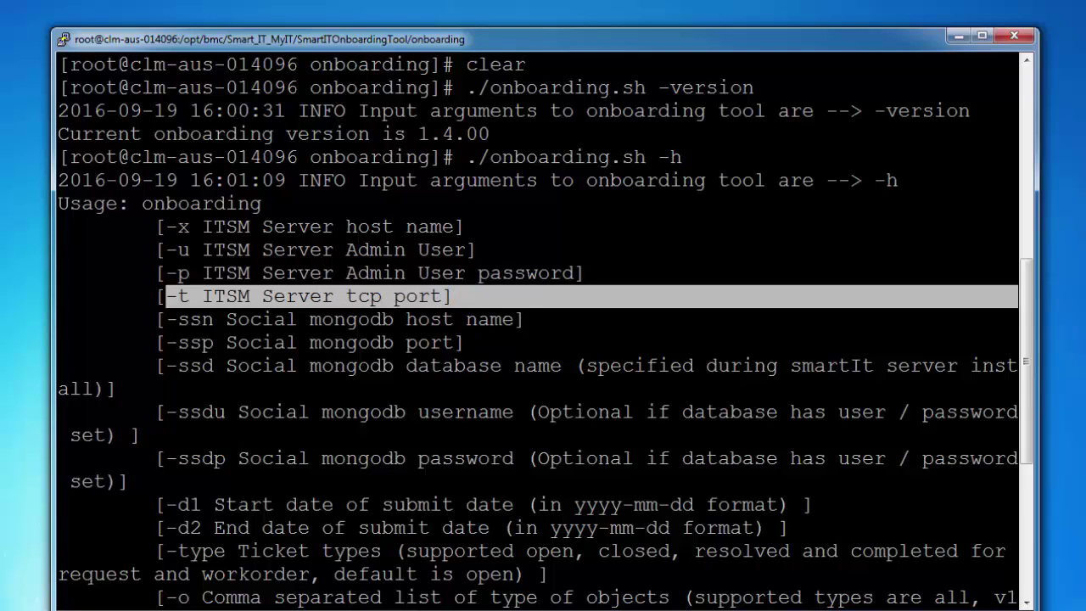
click(166, 296)
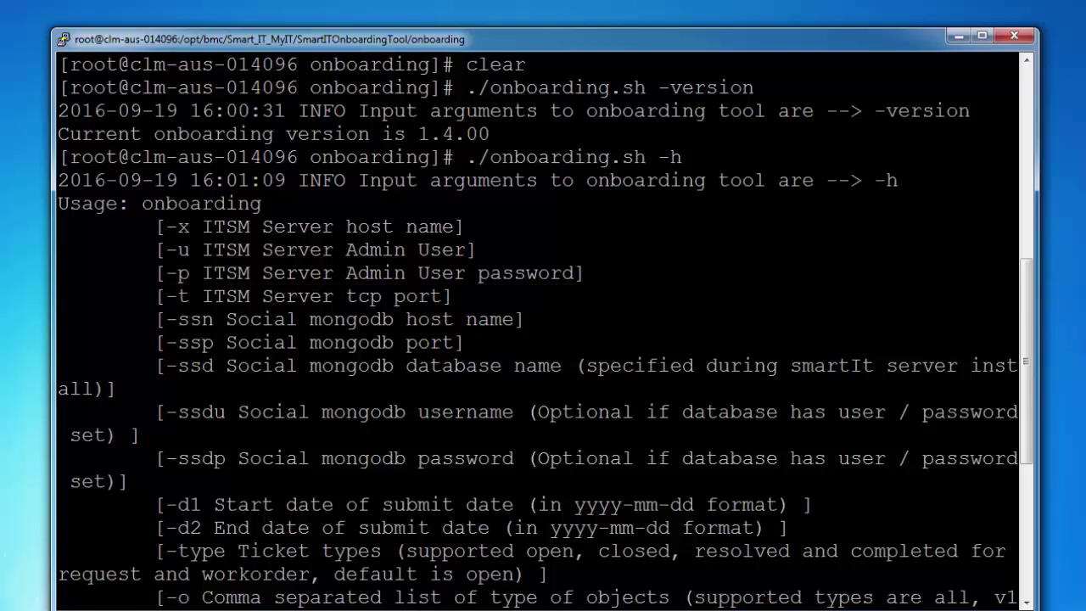
drag(167, 319, 502, 319)
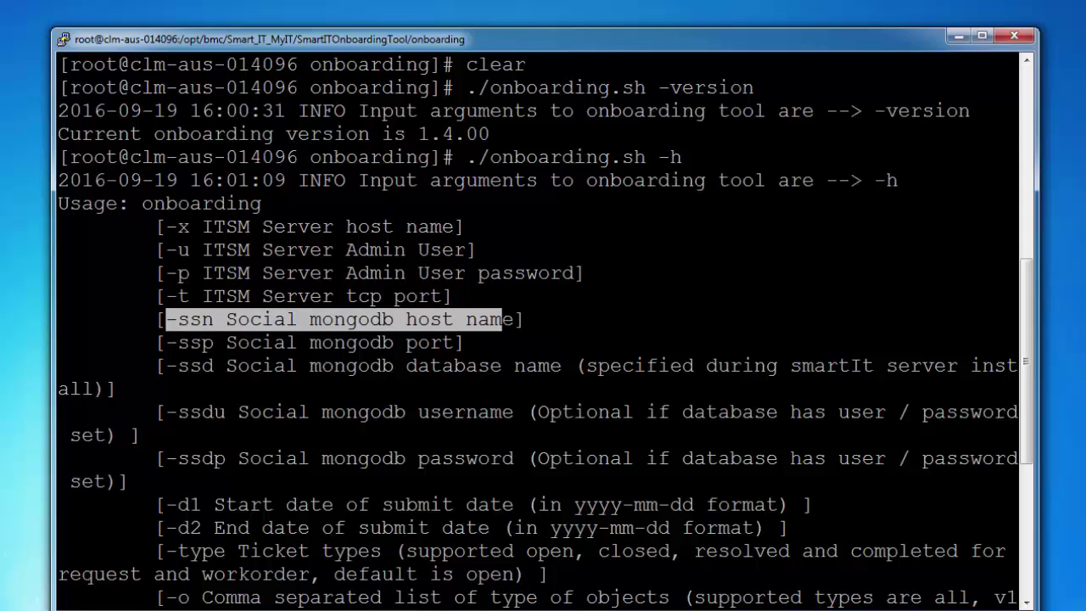
drag(214, 366, 538, 366)
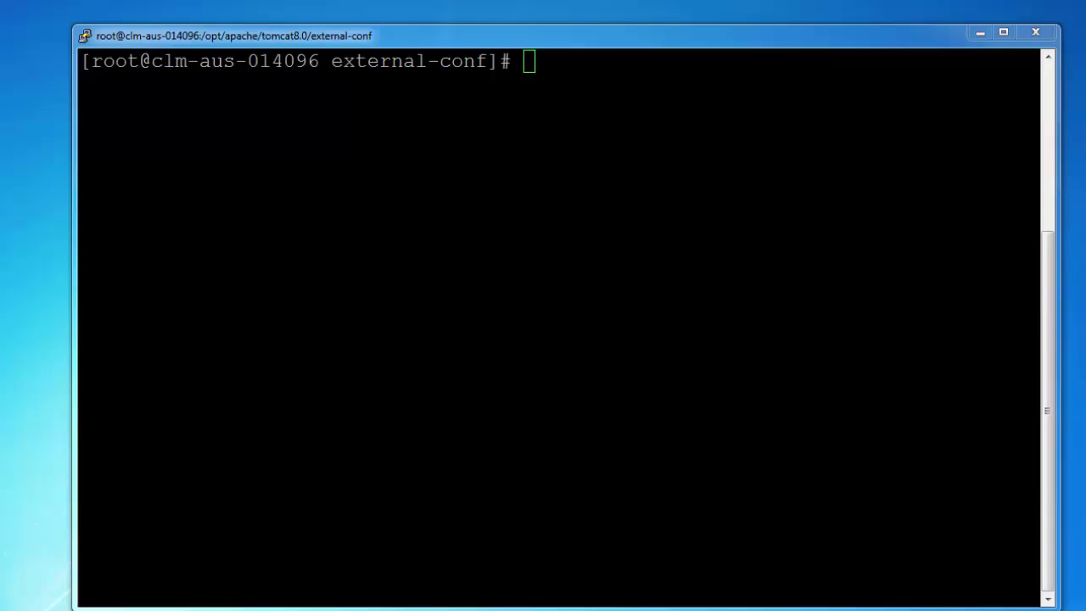
Step: Print Tomcat's external-conf directory path and grep connect.properties for arsystem to identify the AR System host name and port
text(pwd)
key(Return)
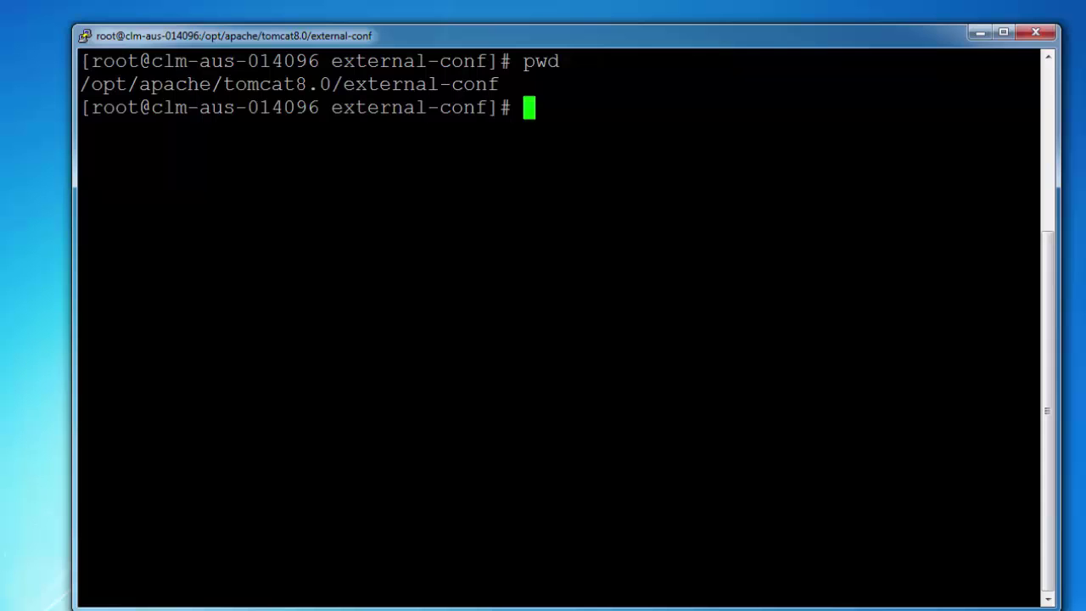
text(grep )
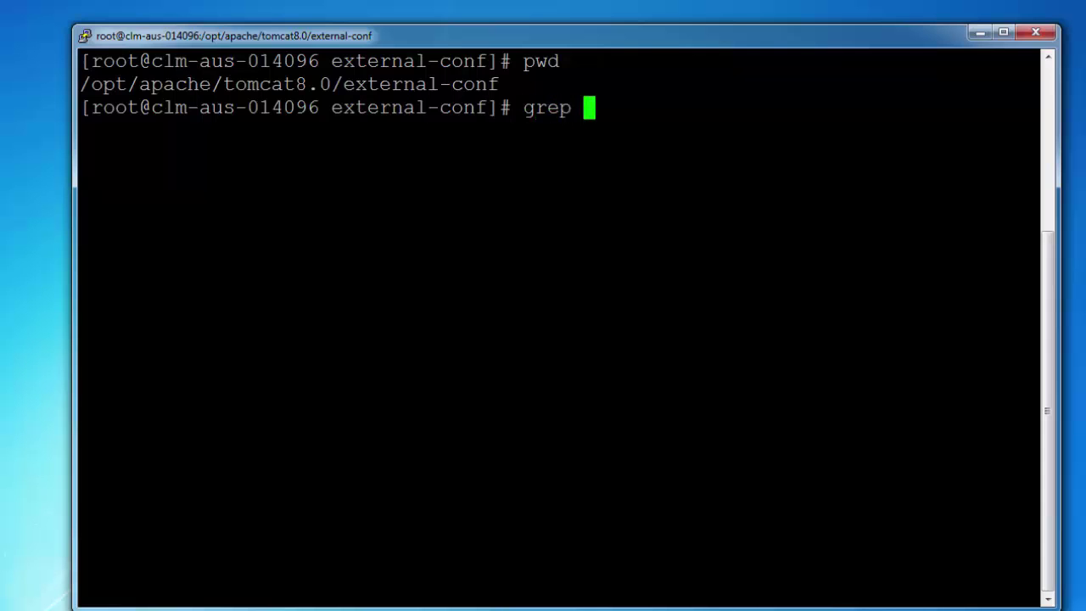
text(arsystem c)
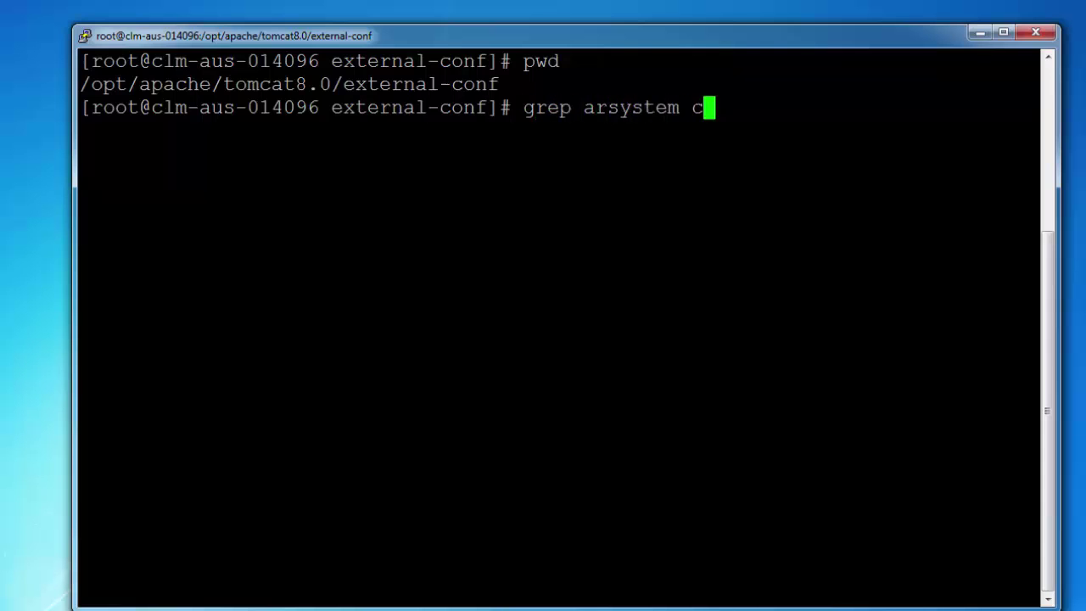
text(onnectt)
key(BackSpace)
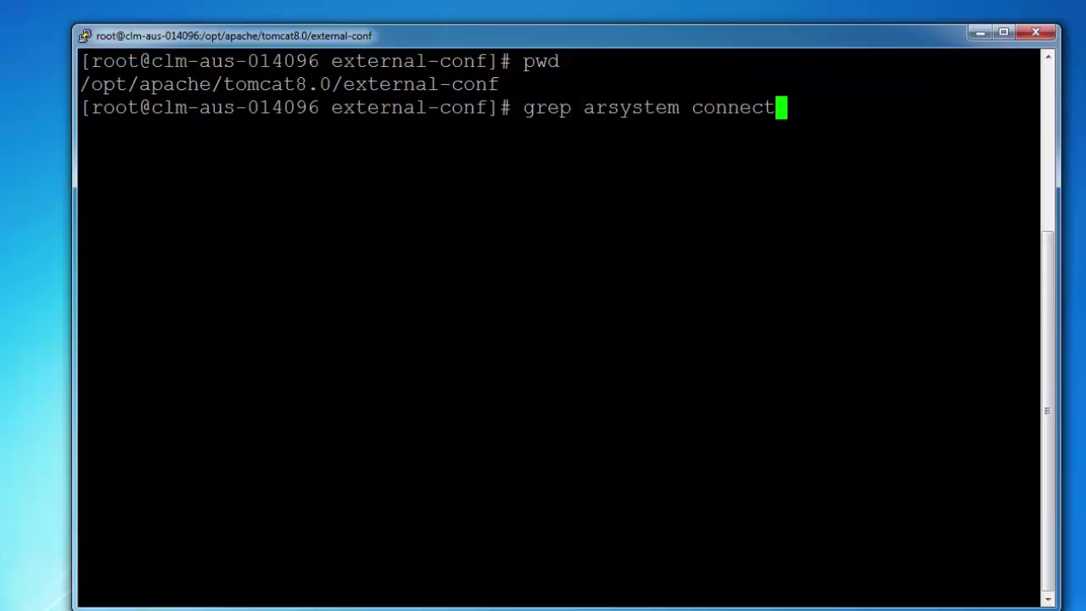
text(.properties)
key(Return)
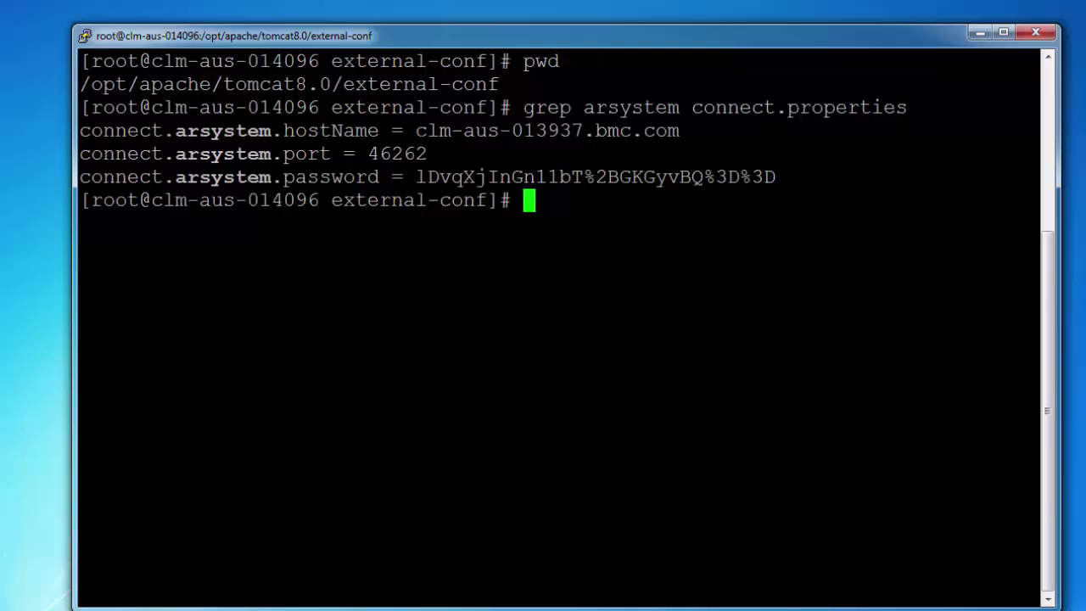
drag(416, 131, 679, 131)
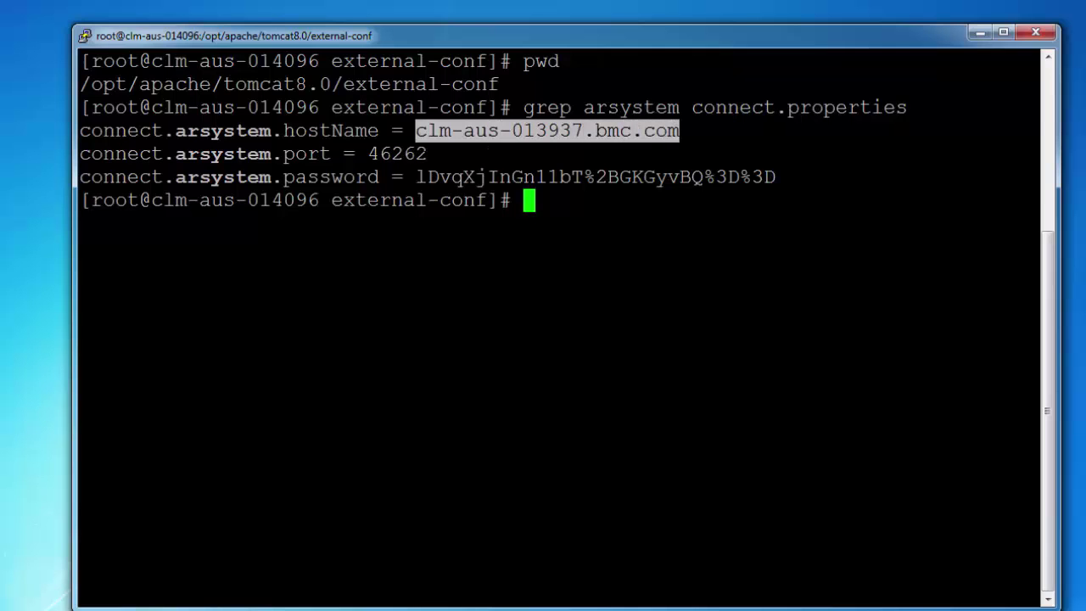
drag(427, 153, 367, 153)
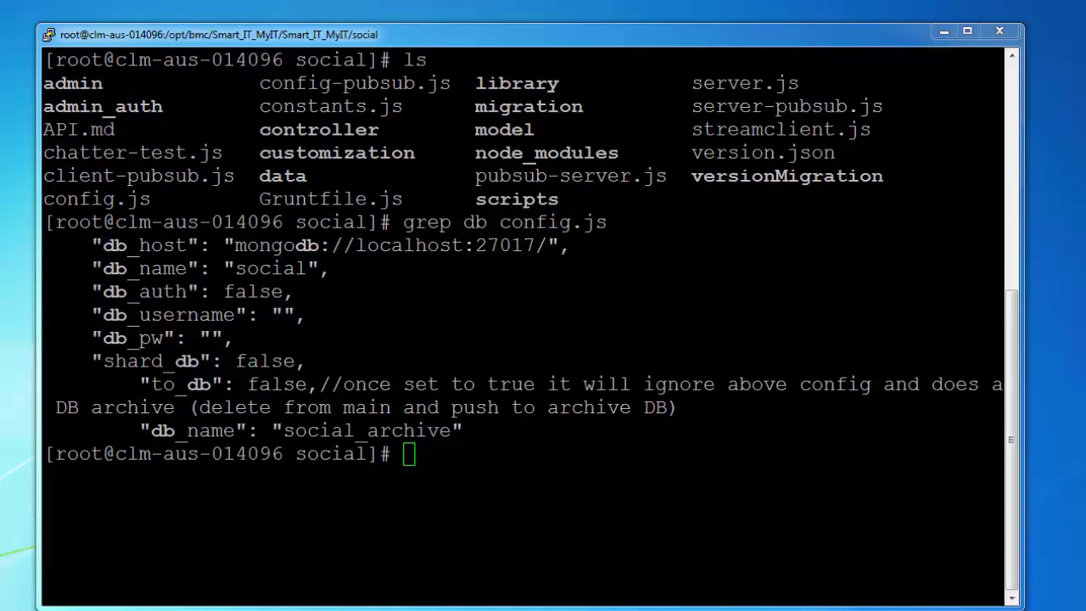
Step: Print the social folder's path and examine the MongoDB host, port, database name and credential settings from config.js
text(pwd)
key(Return)
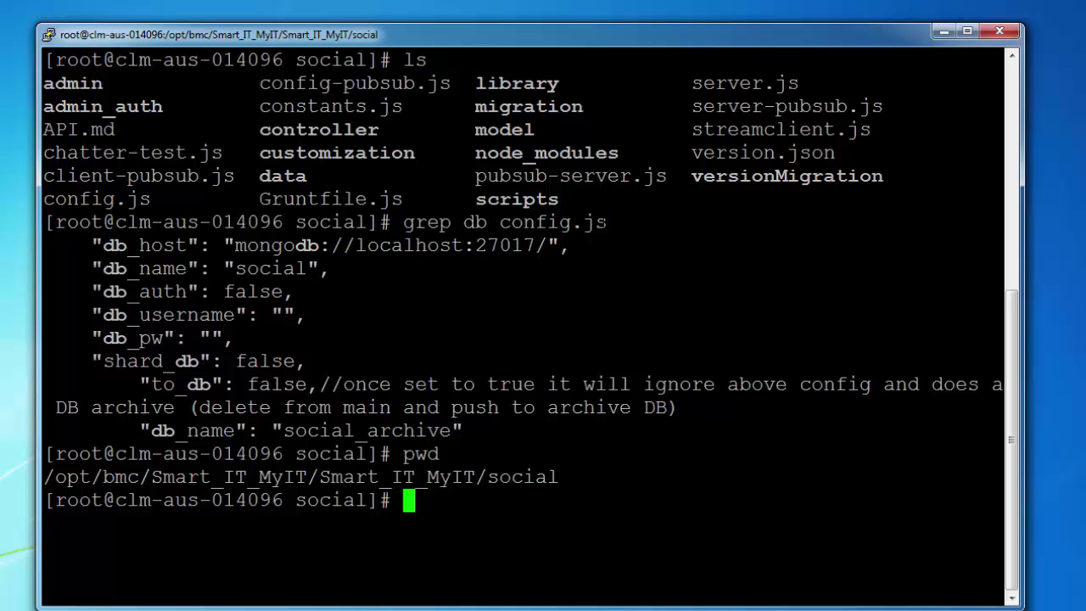
drag(608, 222, 501, 222)
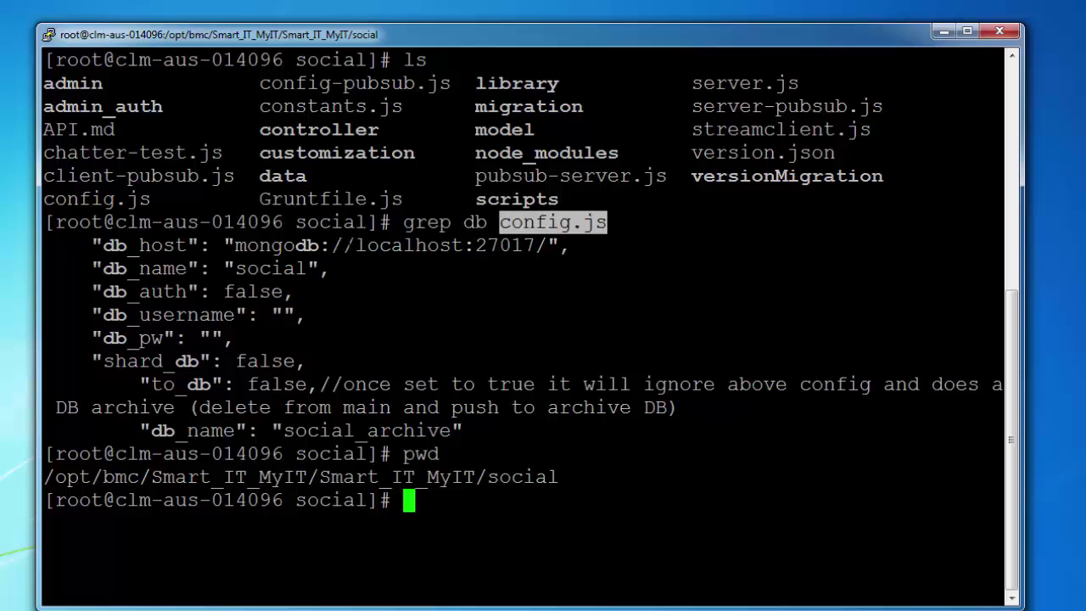
drag(344, 246, 463, 245)
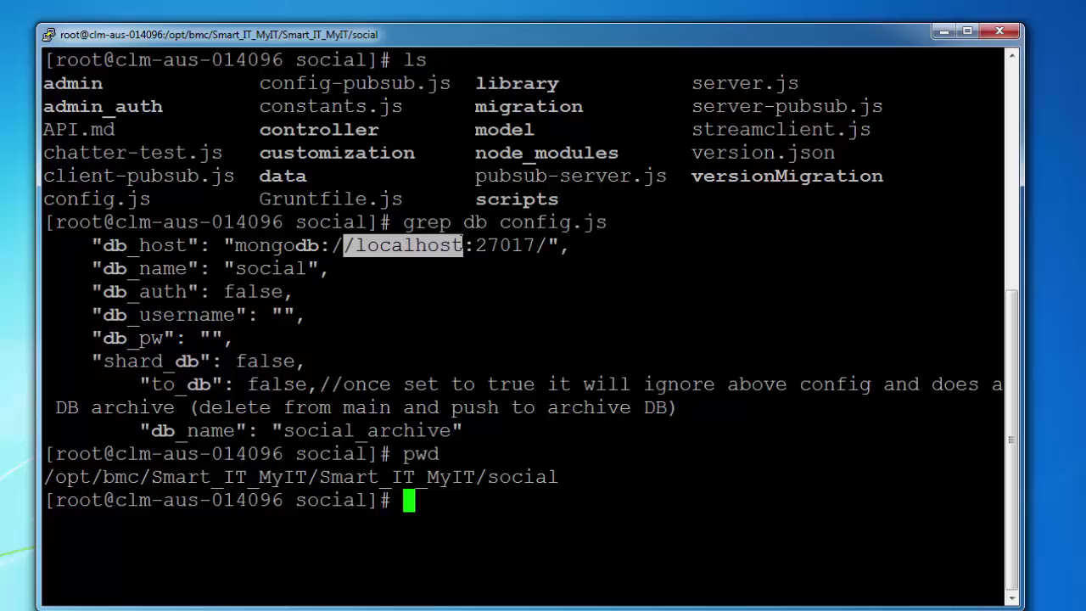
drag(537, 245, 476, 245)
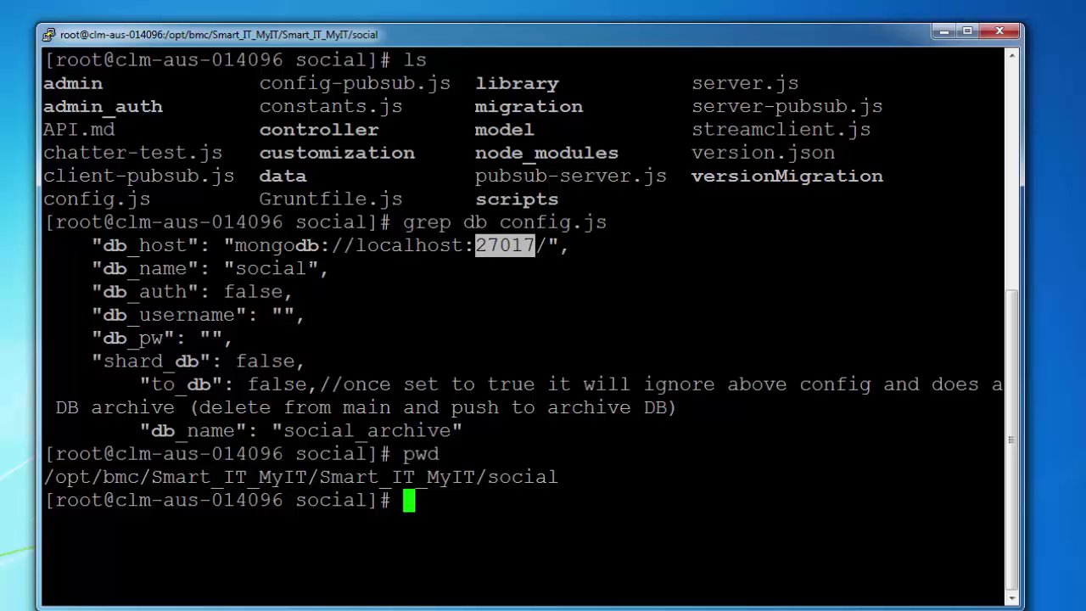
drag(307, 268, 246, 268)
drag(247, 315, 253, 339)
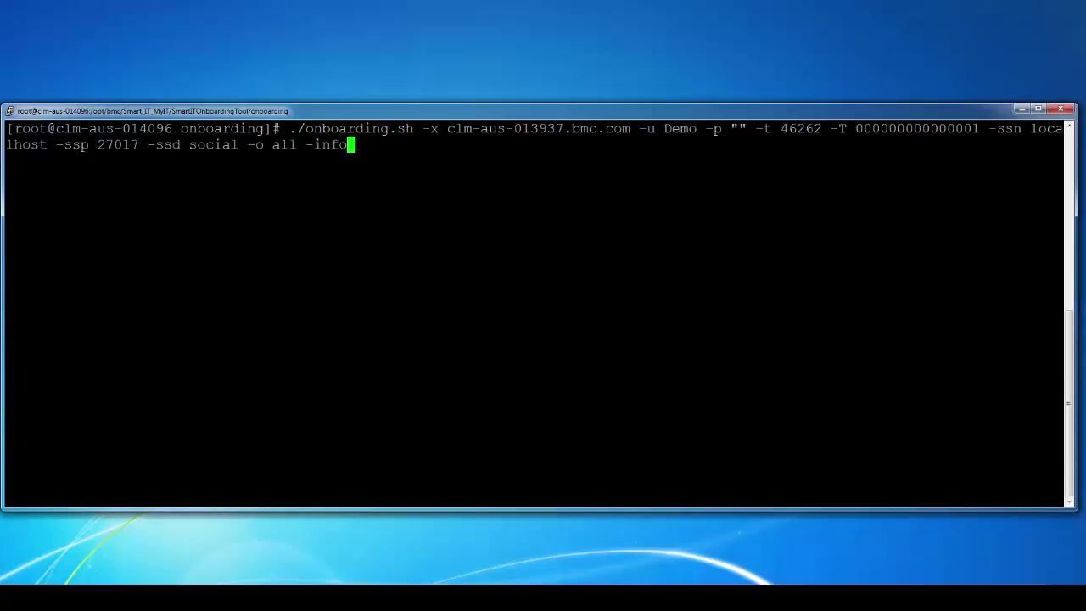
Step: Run the prepared onboarding.sh command for all object types with -info and check the approximate time required
key(Return)
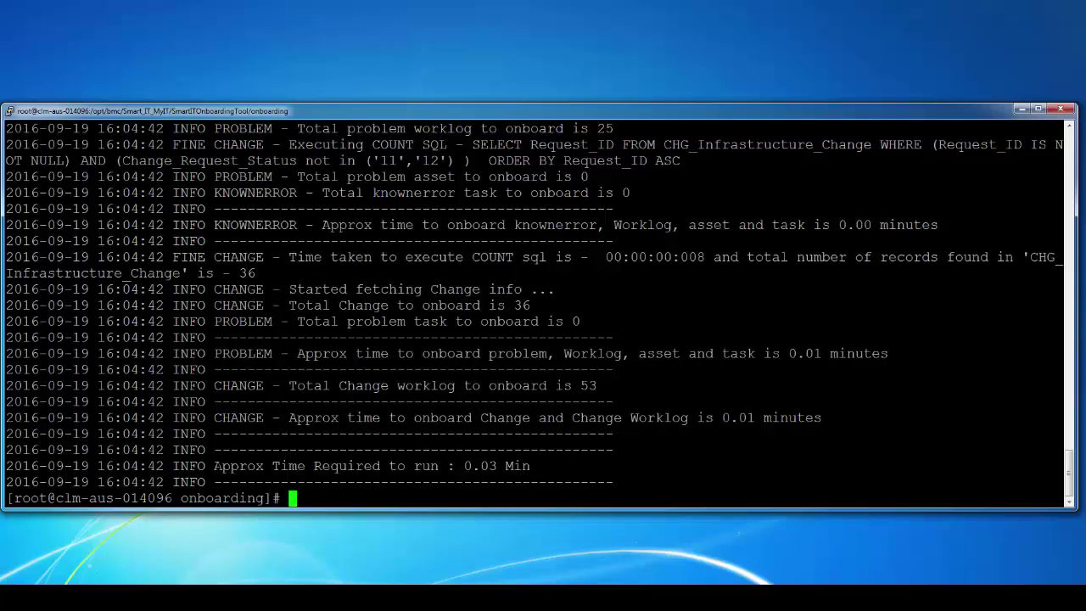
drag(213, 466, 497, 466)
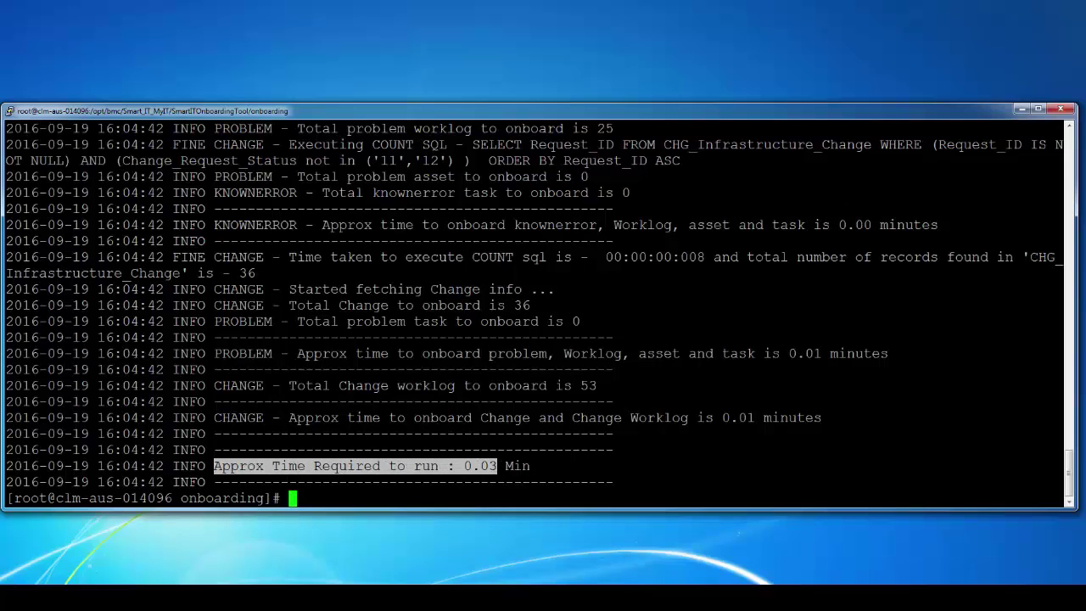
drag(1061, 466, 506, 465)
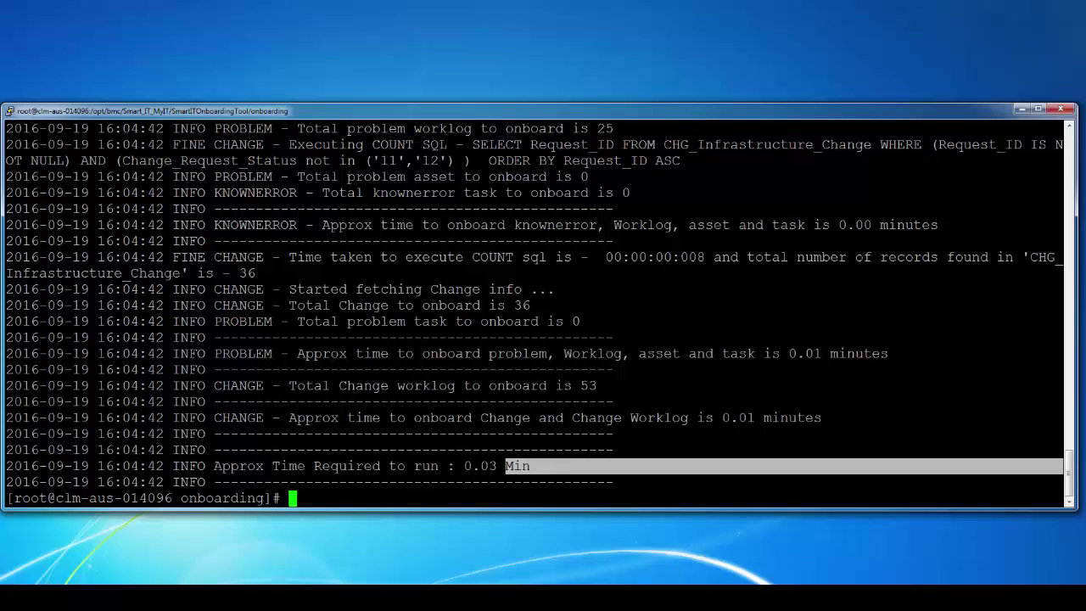
click(505, 466)
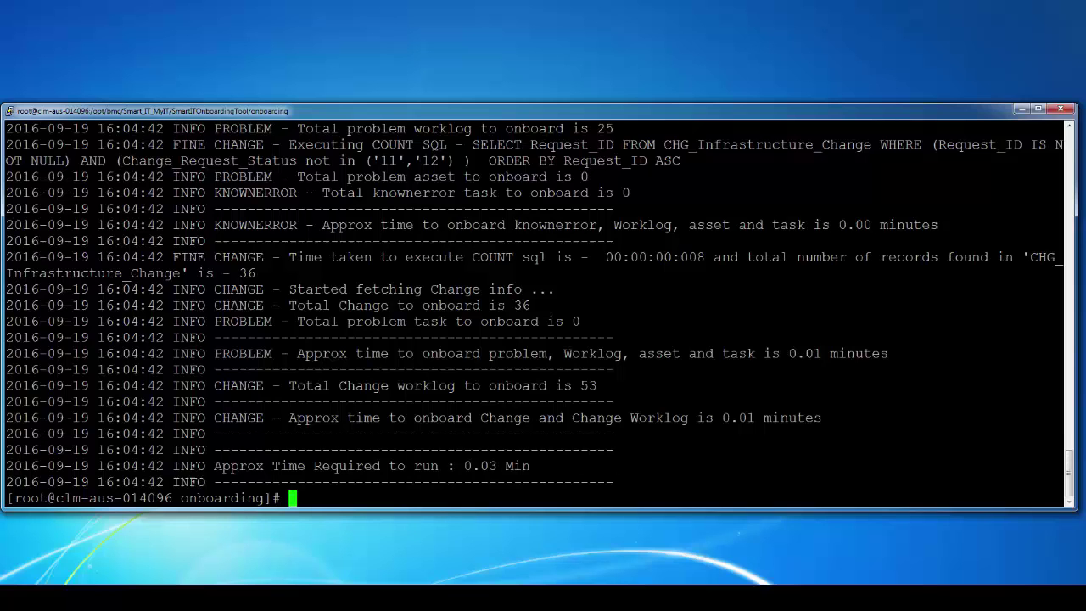
Step: Recall the onboarding.sh command, remove the -info option, and run the actual onboarding with -o all
key(Up)
key(BackSpace)
key(BackSpace)
key(BackSpace)
key(BackSpace)
key(BackSpace)
key(BackSpace)
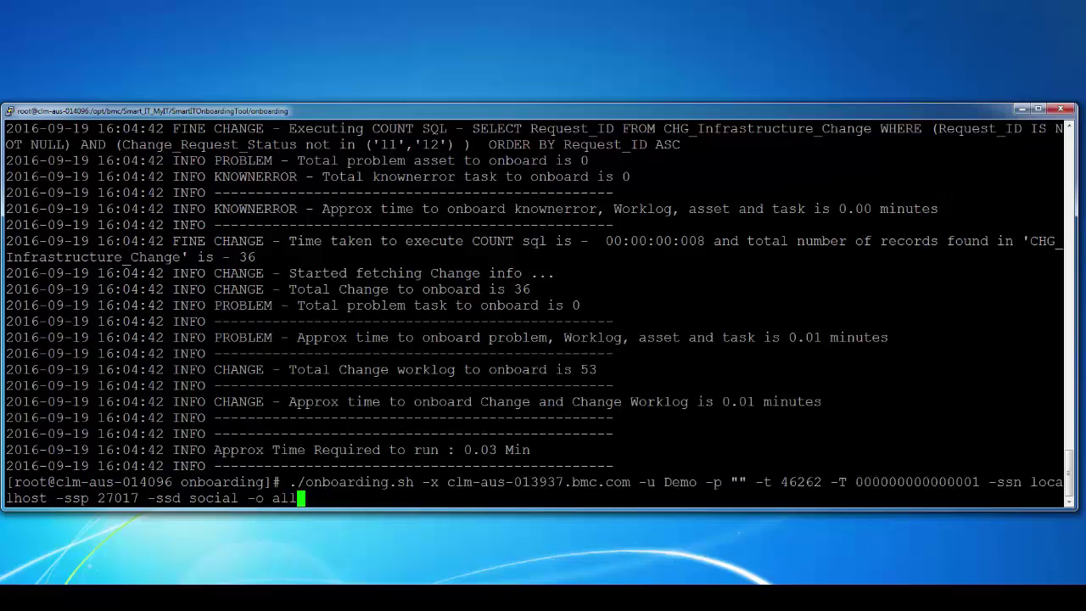
key(Return)
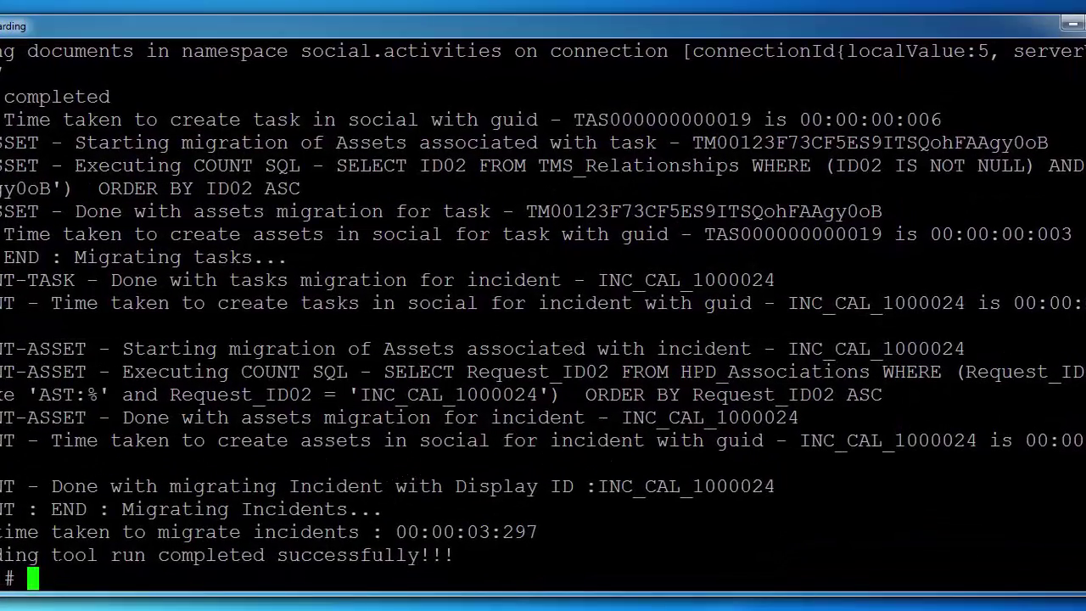
Step: List the onboarding folder, view the logging levels in onboarding-logging.properties with vi, and quit without saving
text(ls)
key(Return)
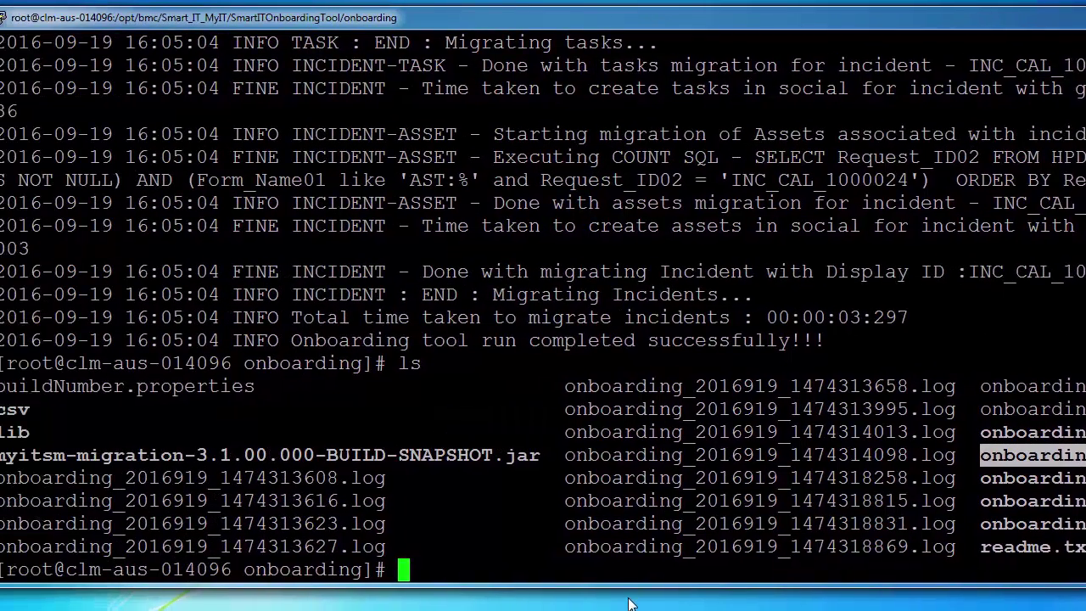
text(vi onboarding-logging.properties)
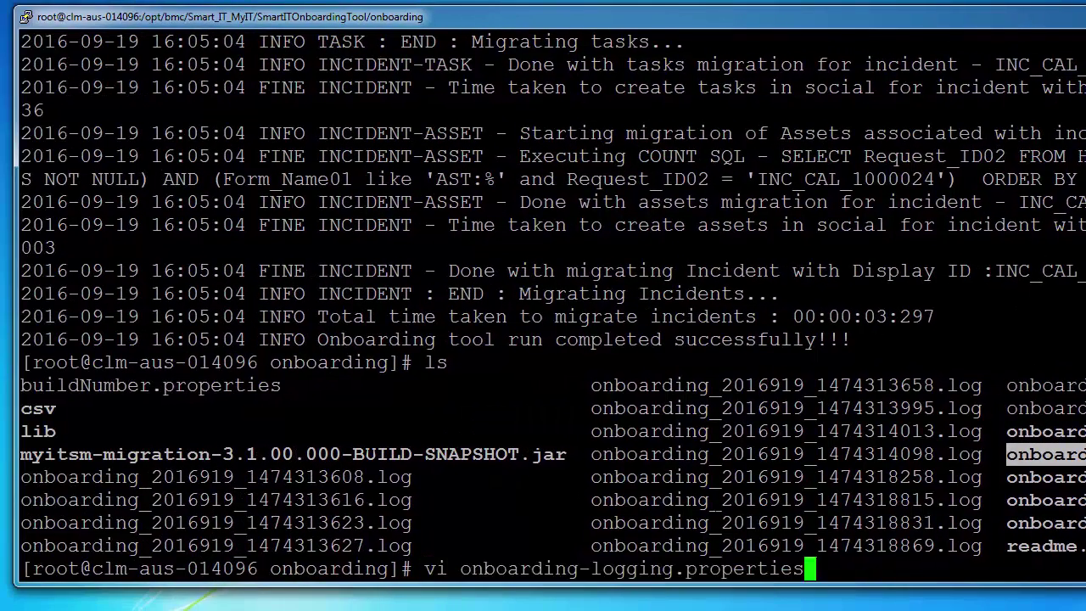
key(Return)
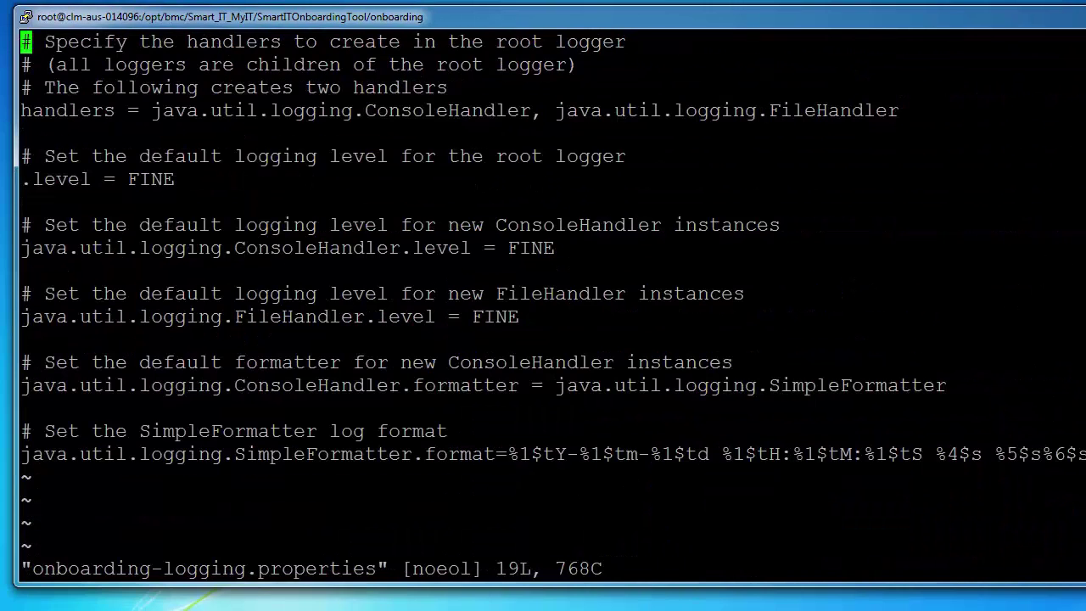
text(:q!)
key(Return)
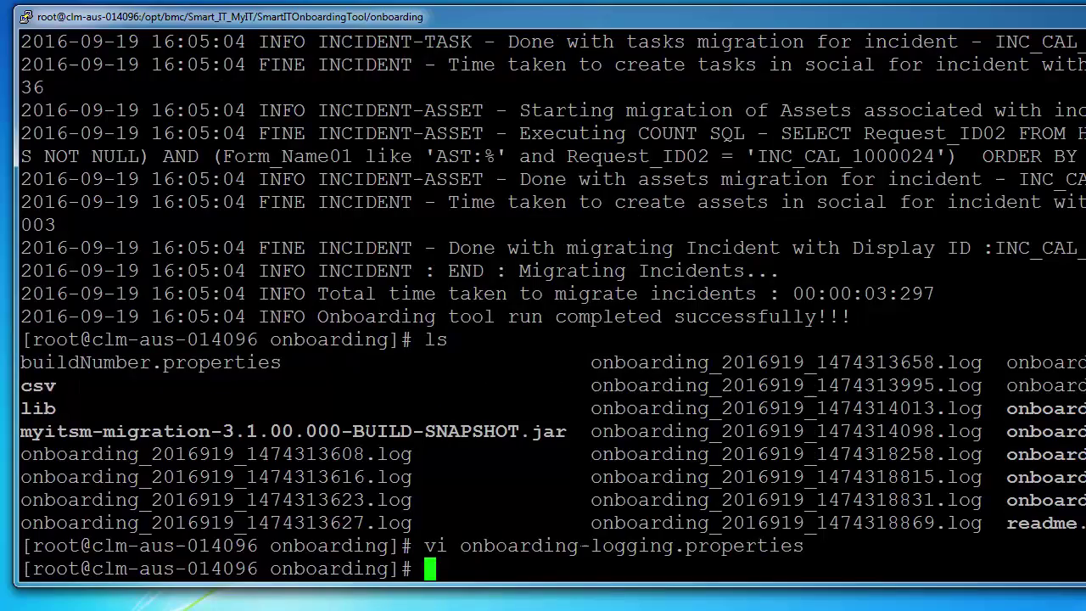
Step: List the onboarding folder in long format, sorted by modification time with the newest log files last
text(ls -ltr)
key(Return)
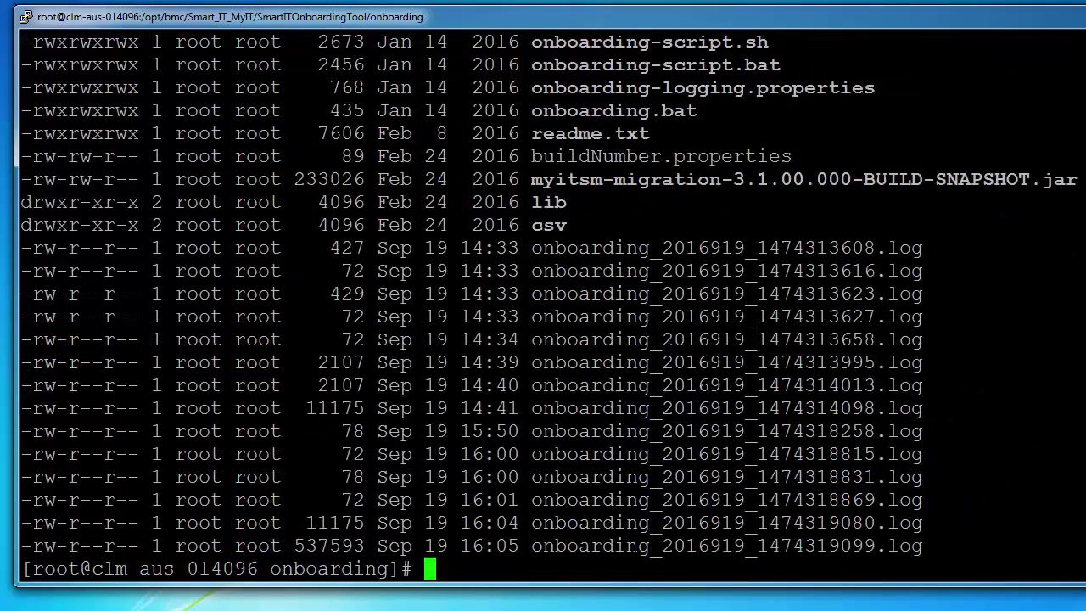